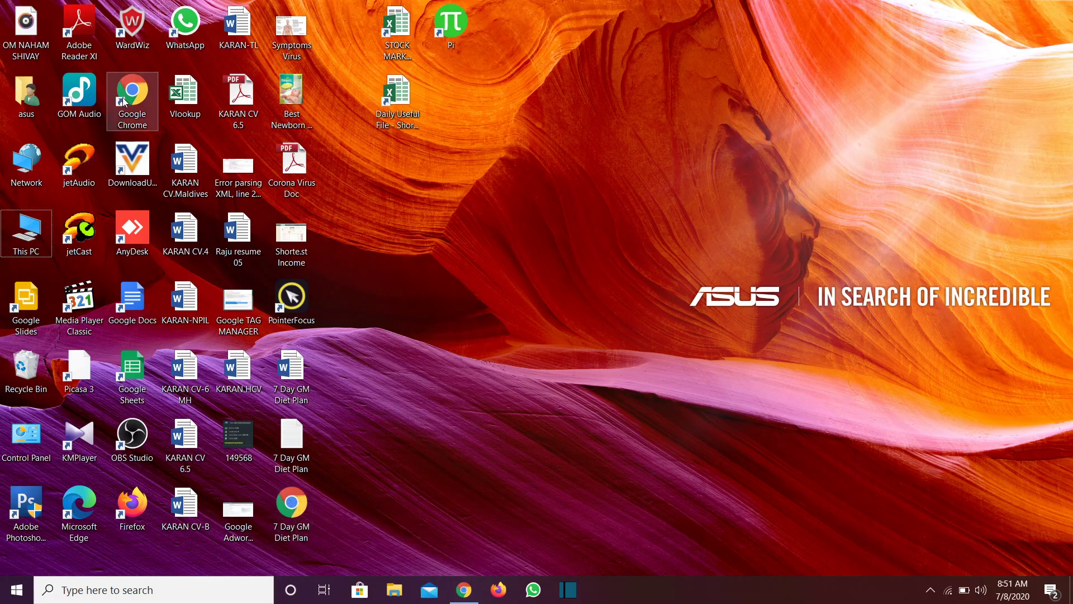
Switch to Google Chrome, search Google for "zerodha" and open the Zerodha website from the results
click(464, 589)
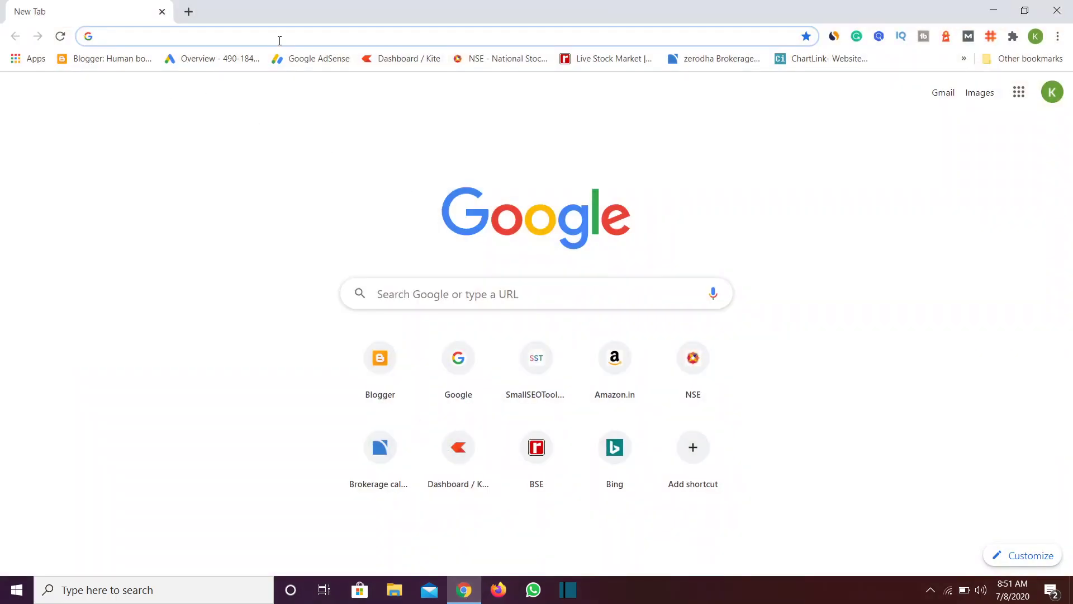
text(goo)
key(Return)
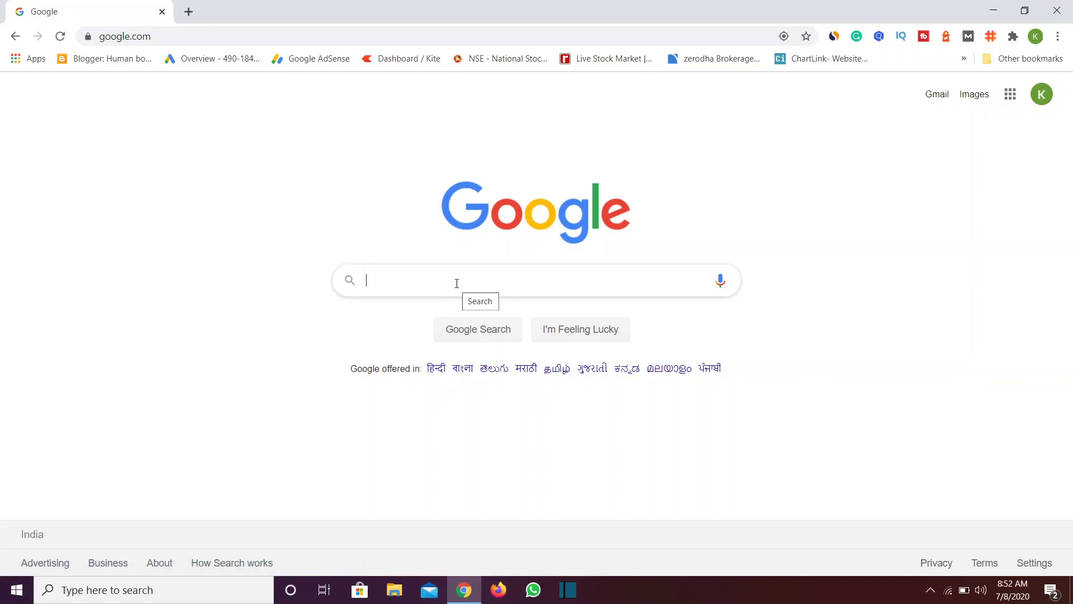
text(z)
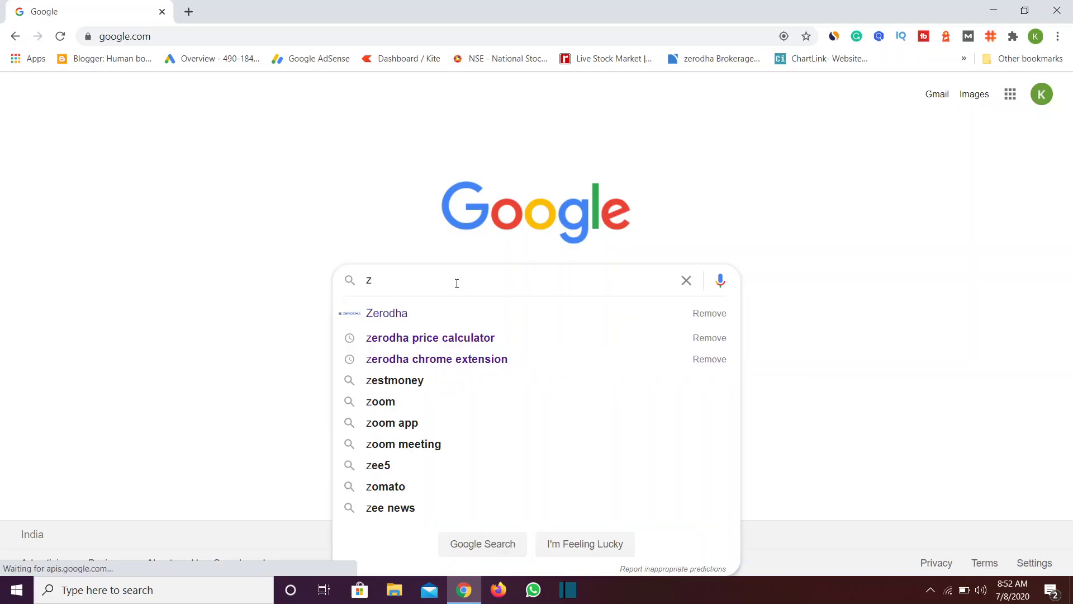
text(erodha)
key(Return)
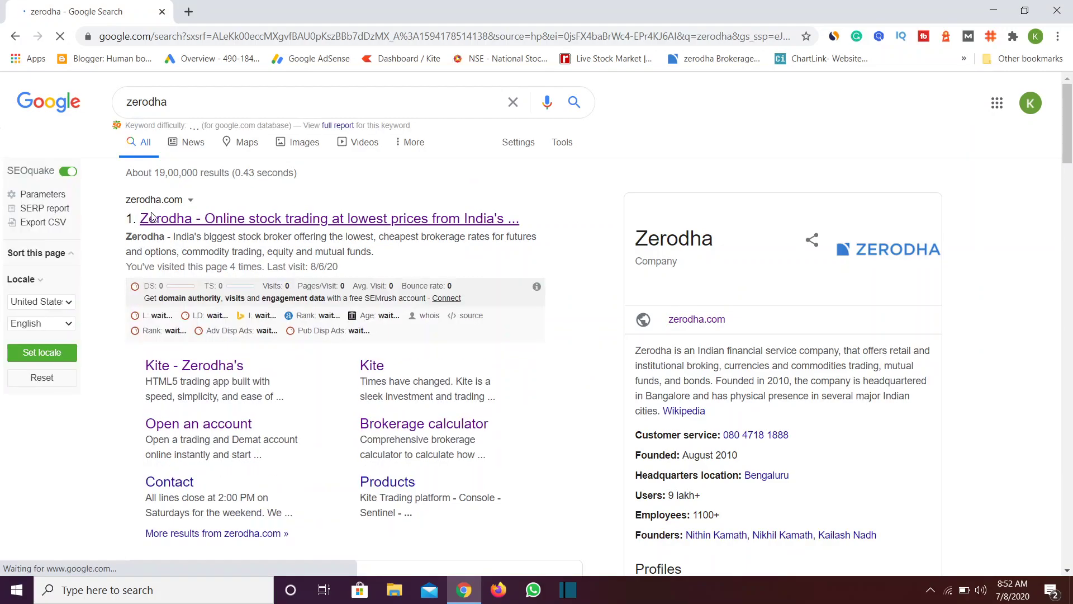
click(166, 218)
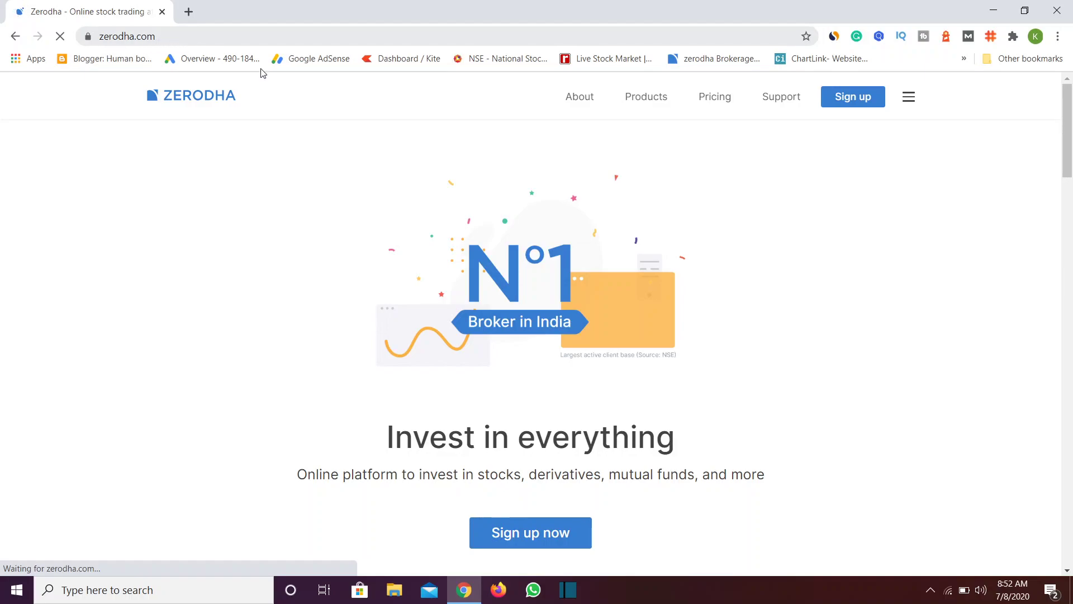
Go to the Kite trading platform's product page and open its login page
click(908, 98)
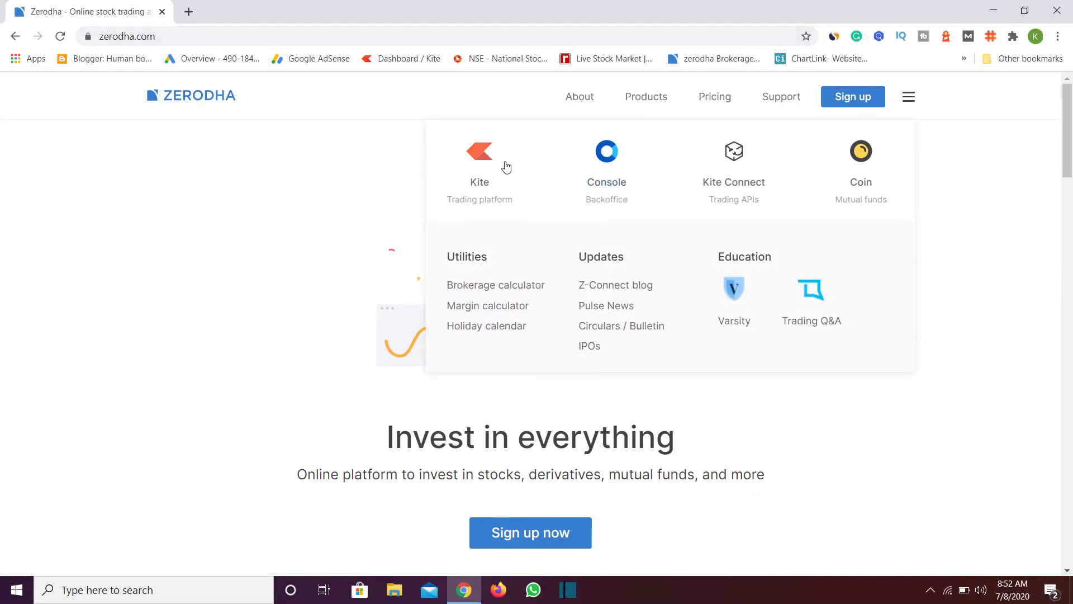
click(482, 162)
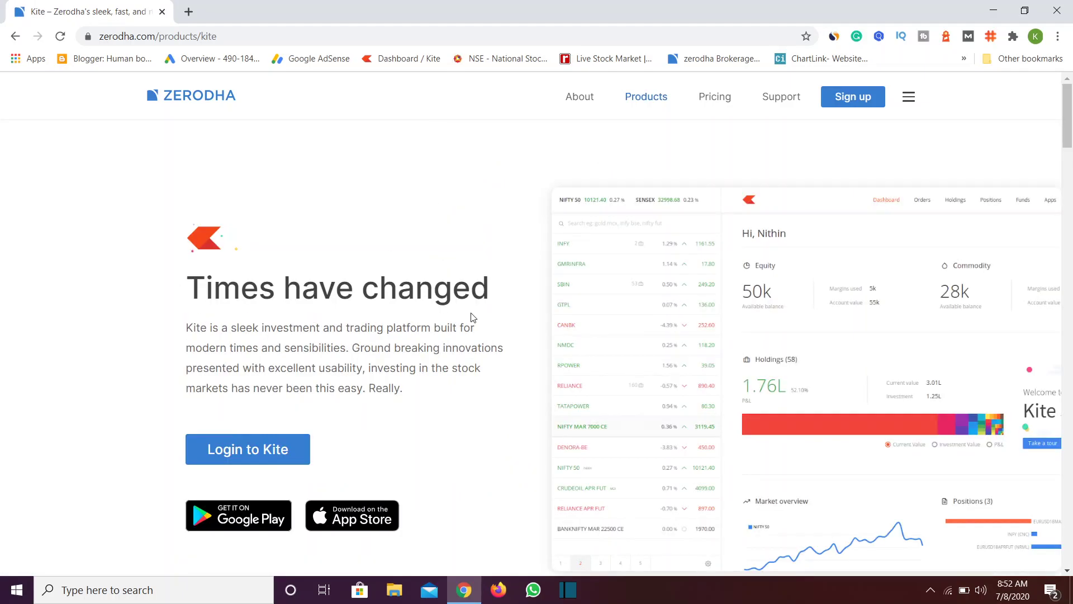
click(240, 455)
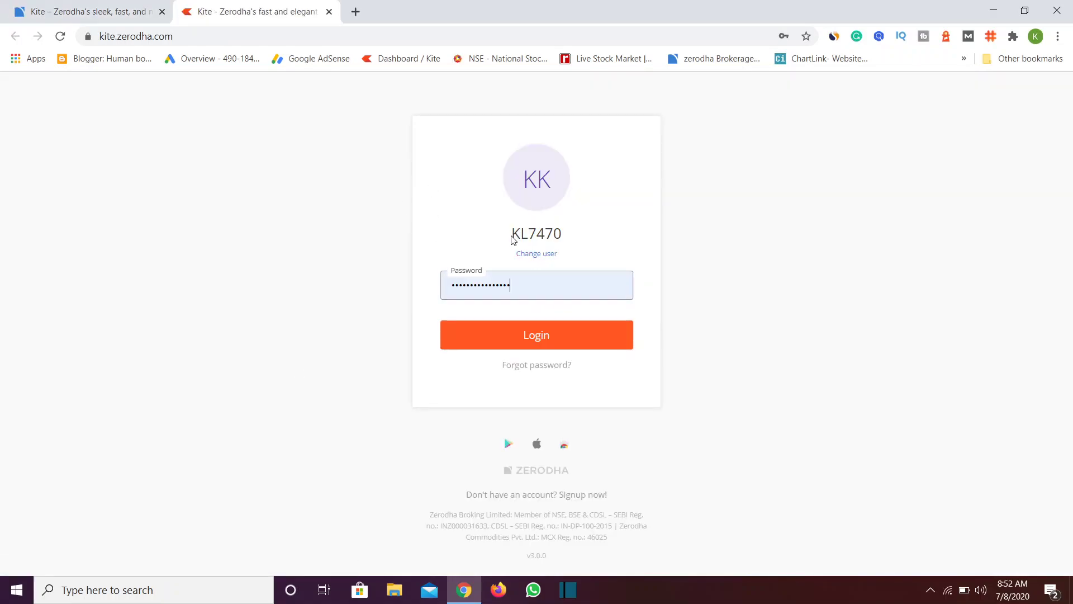
Log in to Kite with the saved account password and enter the account PIN
drag(510, 239, 567, 237)
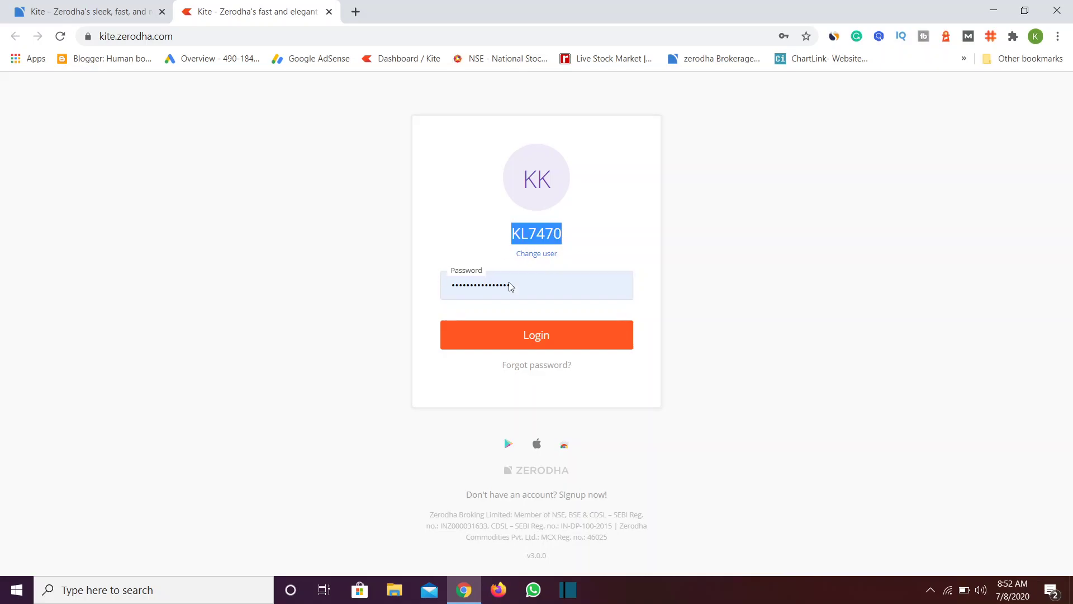
click(547, 335)
text(******)
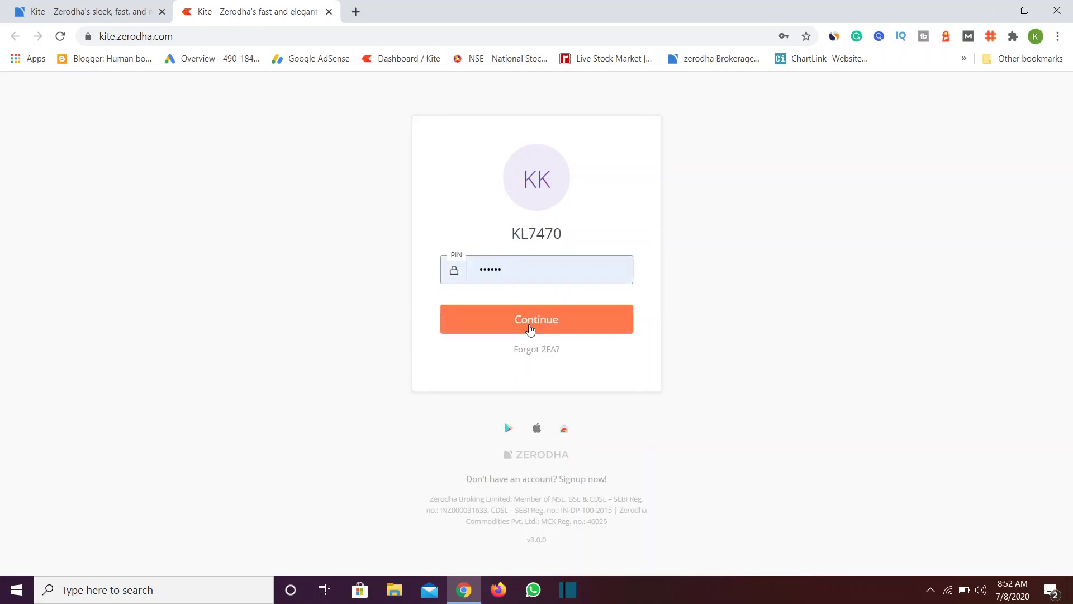
click(556, 322)
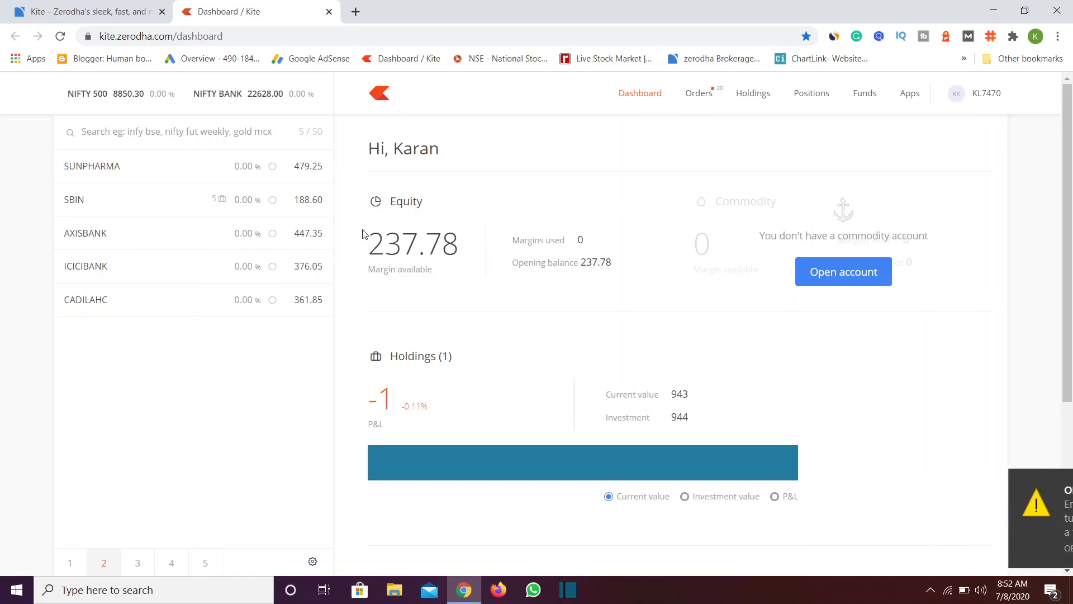
Highlight the available equity margin on the dashboard, then open the deposit form from the Funds page
drag(368, 240, 468, 245)
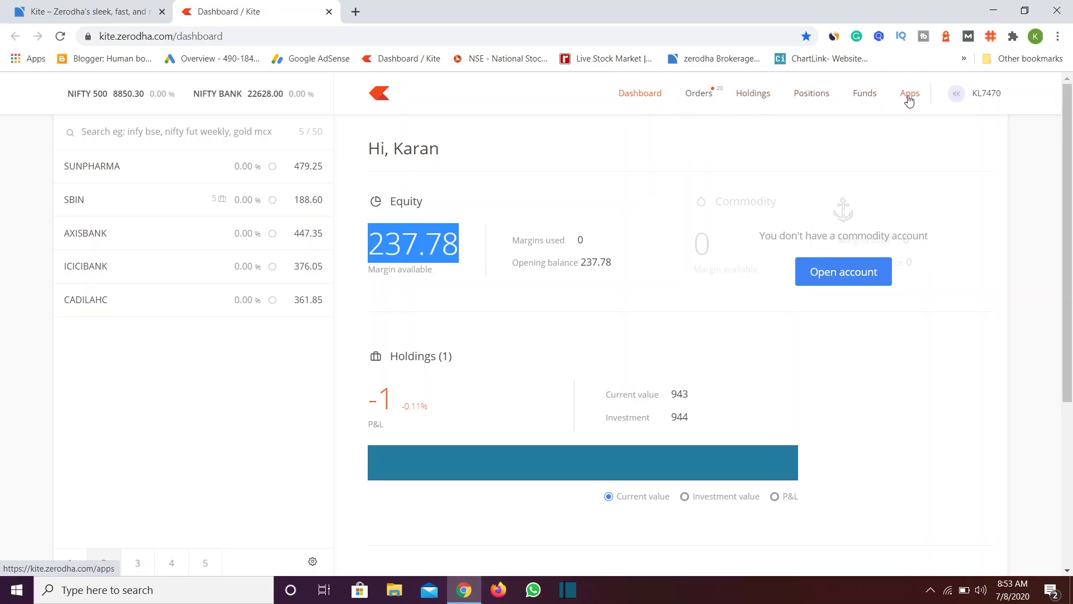
click(867, 98)
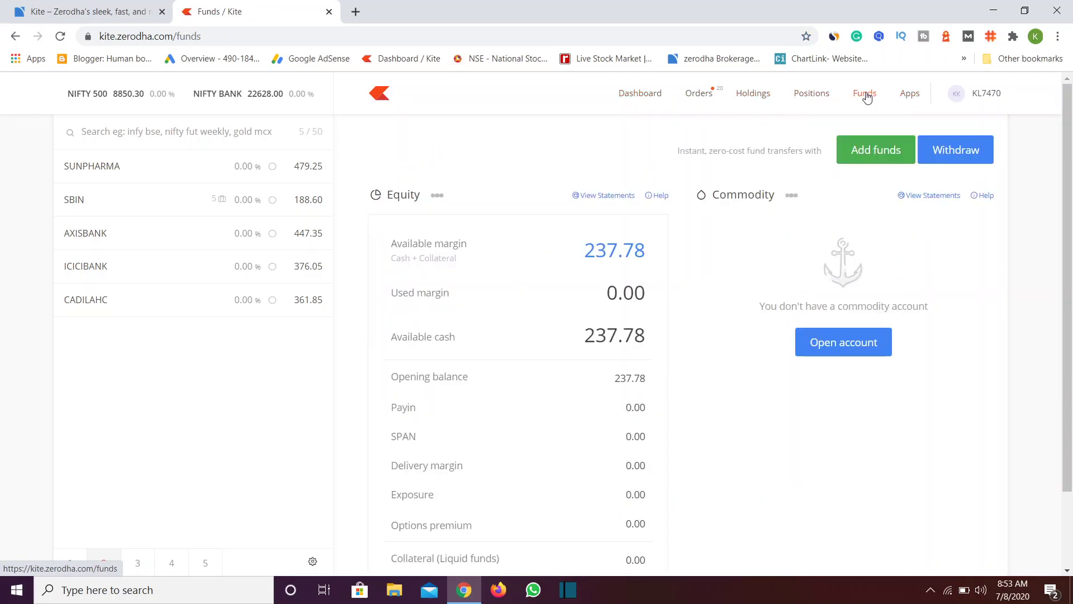
click(869, 152)
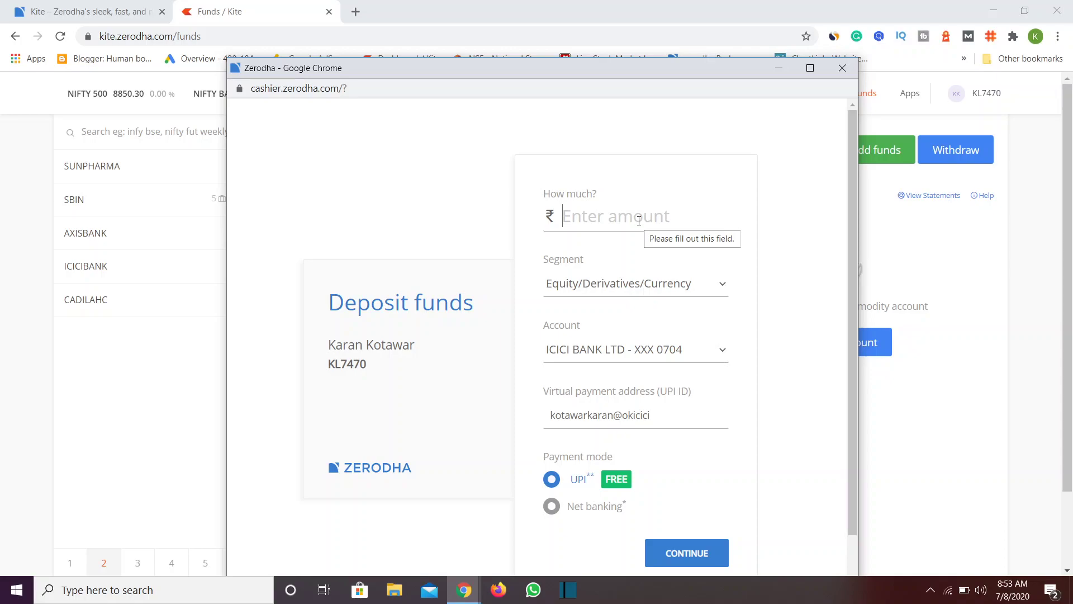
Set the deposit amount to ₹11500 and choose Equity/Derivatives/Currency as the segment
text(115)
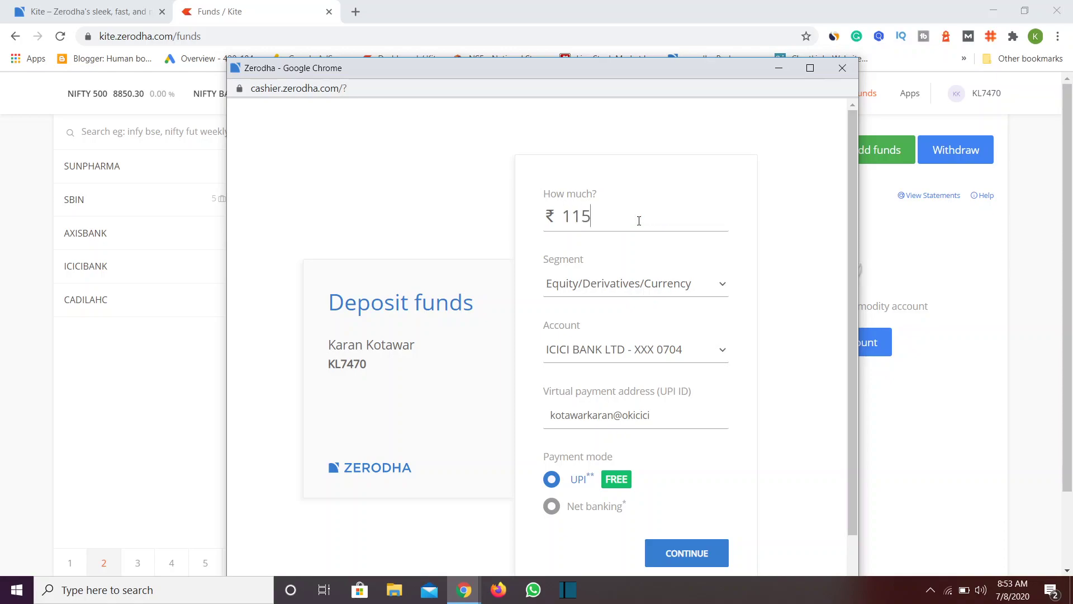
text(00)
click(639, 288)
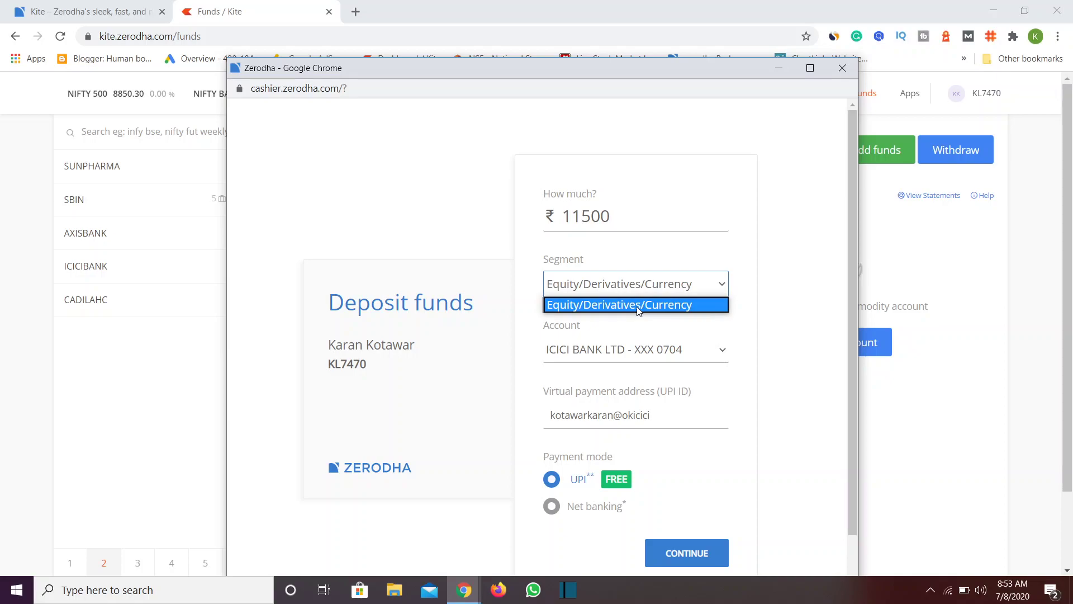
click(636, 306)
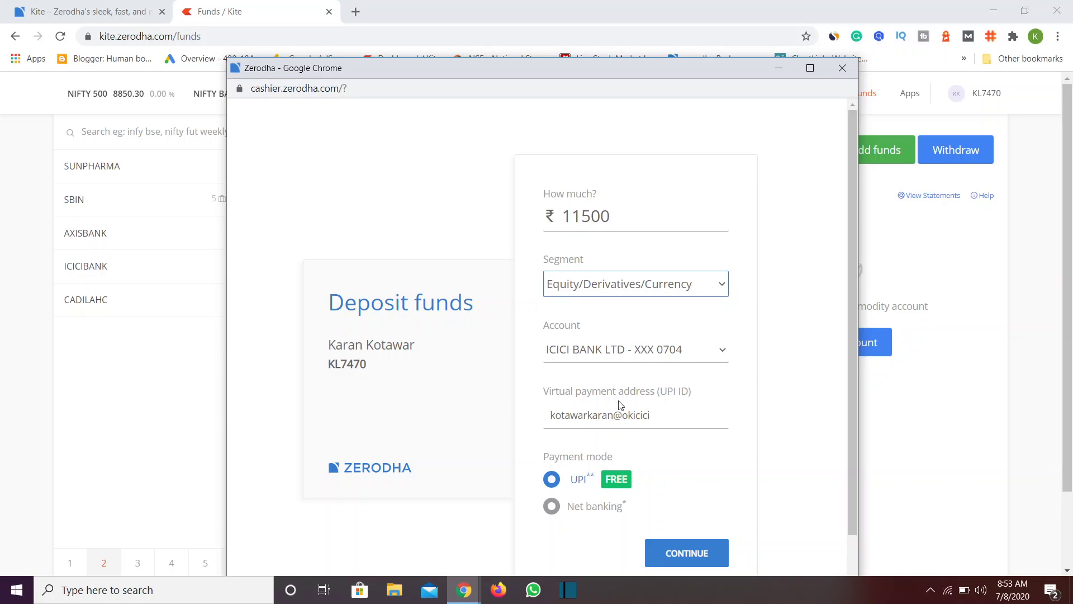
Choose Net banking as the payment mode and continue to the bank's payment page
drag(850, 324, 850, 437)
click(569, 457)
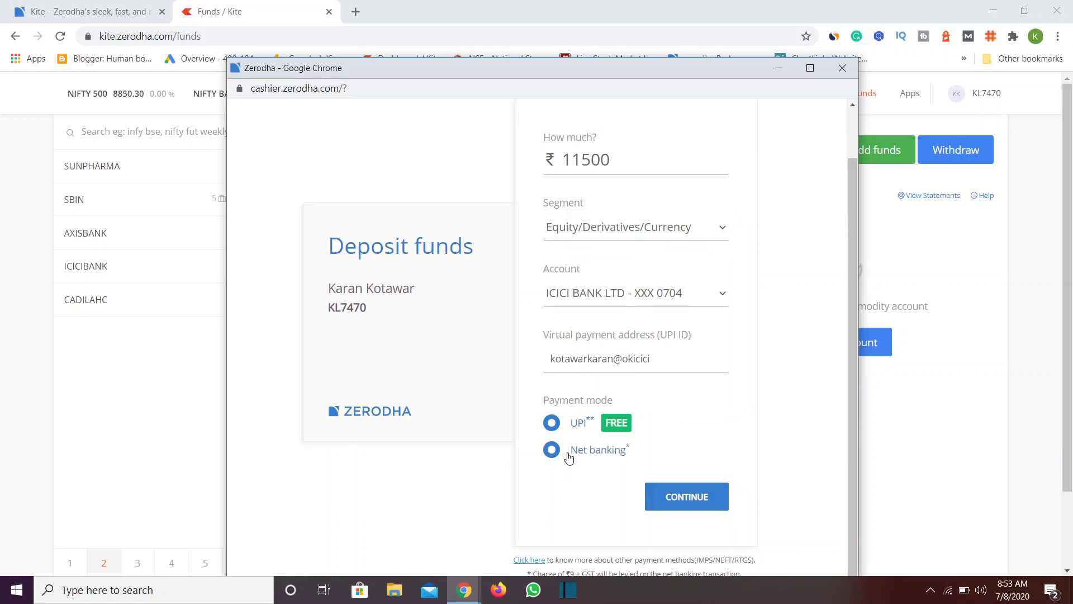
click(685, 489)
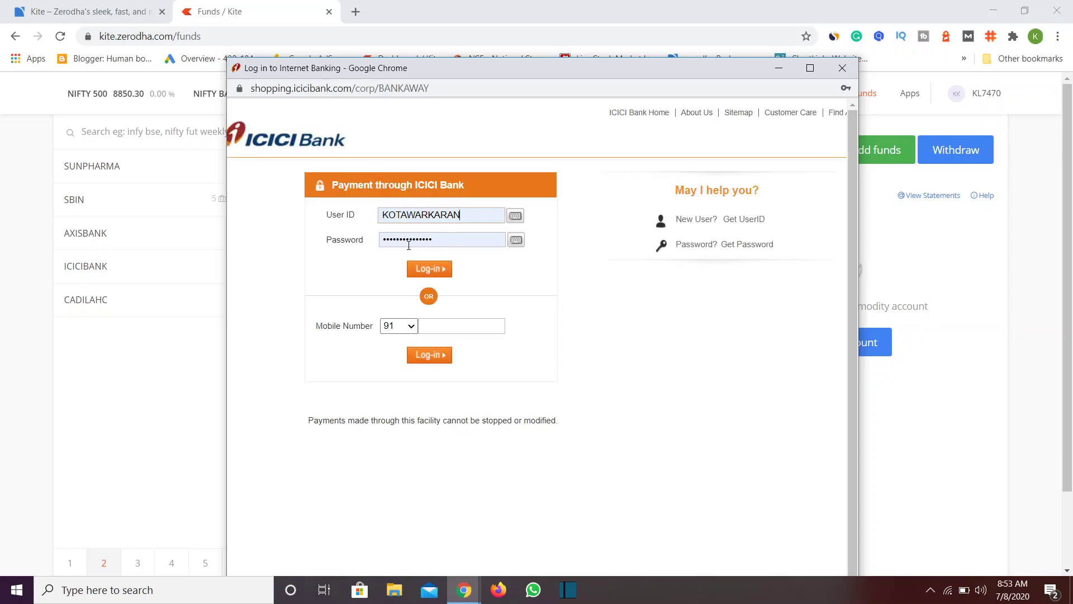
Log in to ICICI Bank with the saved credentials and try to authorize the payment with the one-time password
click(422, 269)
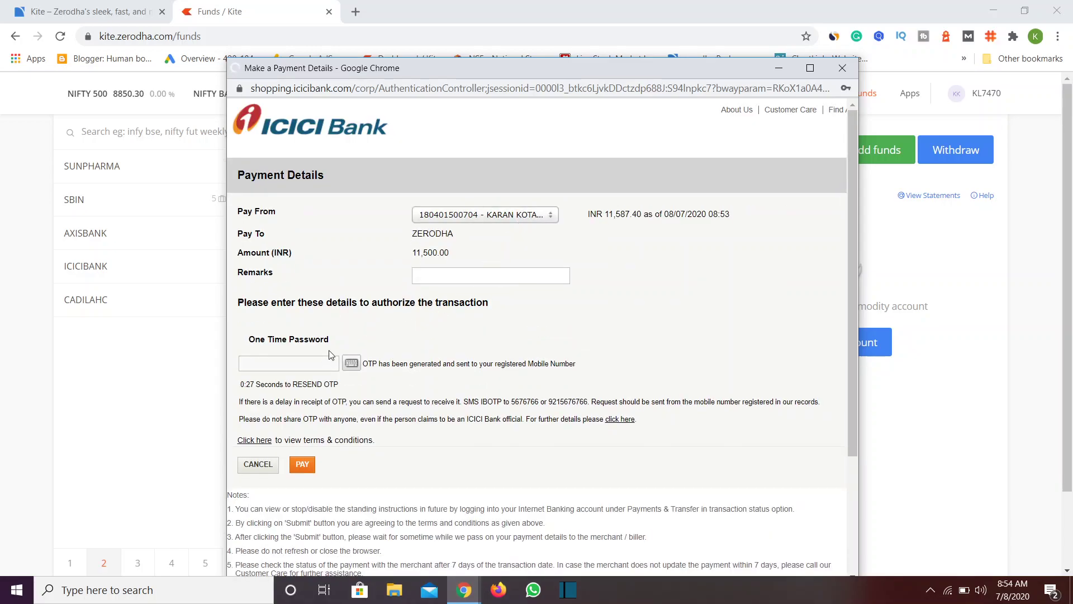
click(307, 362)
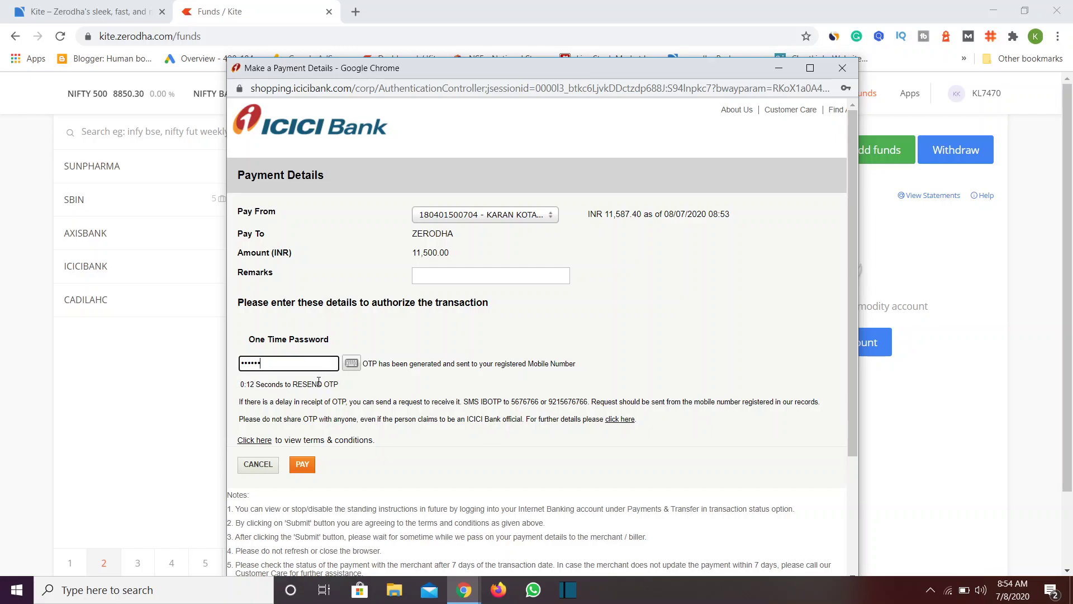
click(301, 470)
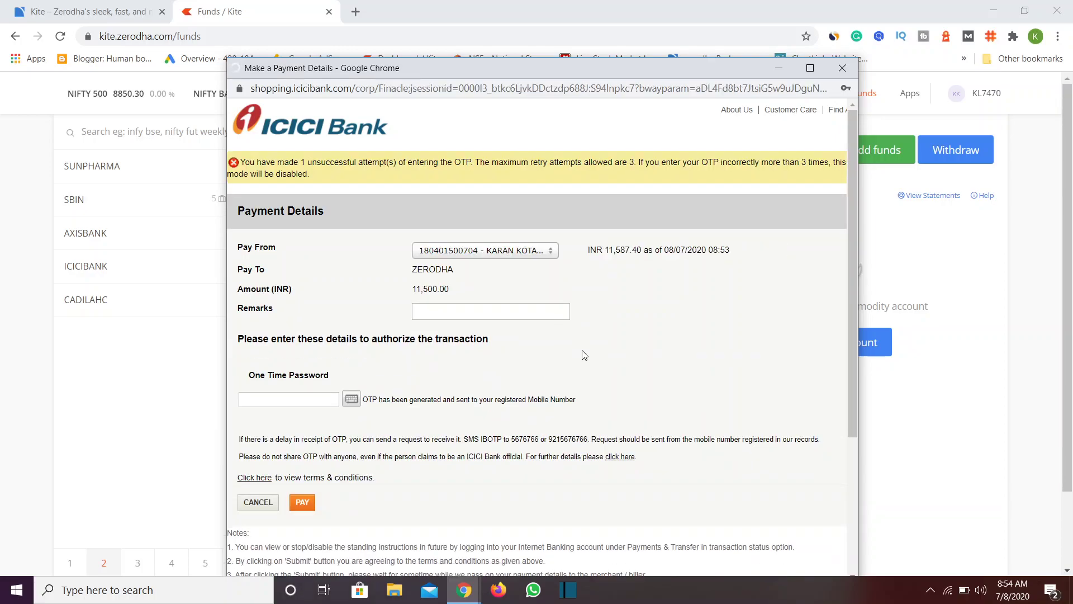
Enter the one-time password again and submit the payment to Zerodha
click(297, 398)
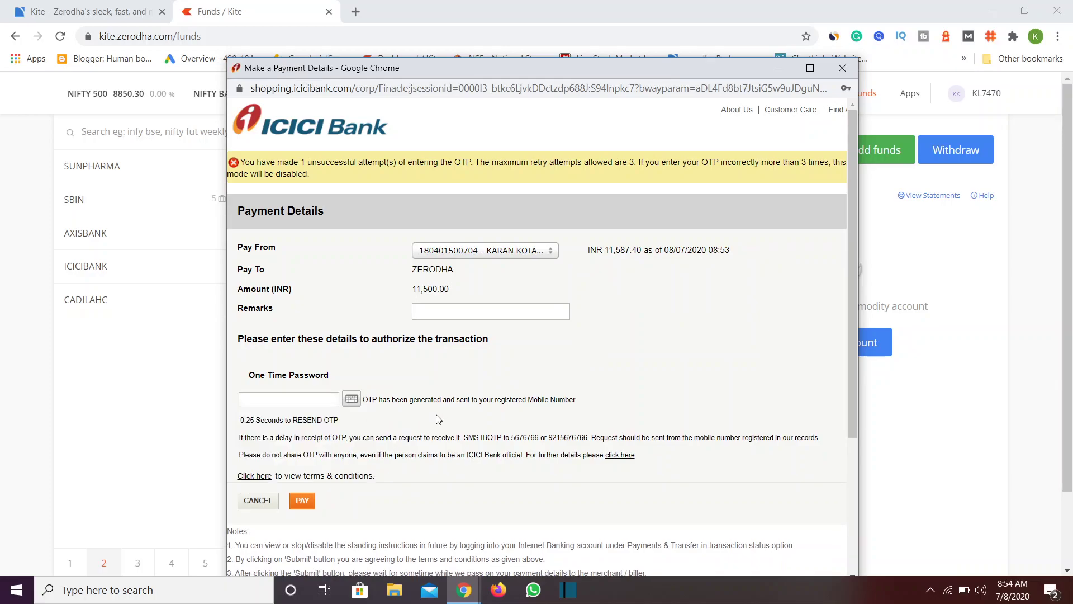
click(305, 398)
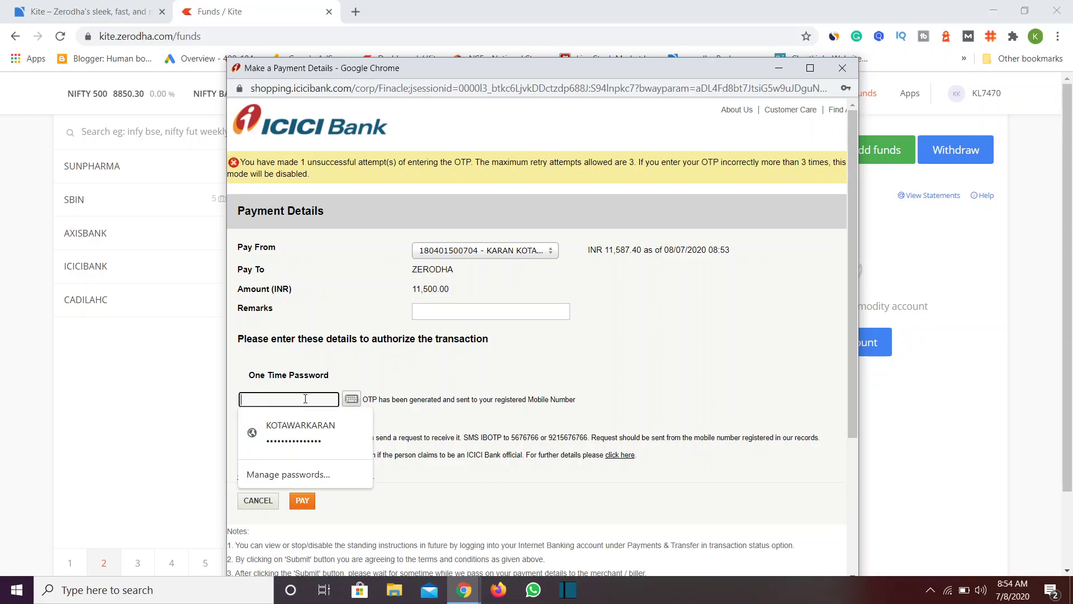
text(1)
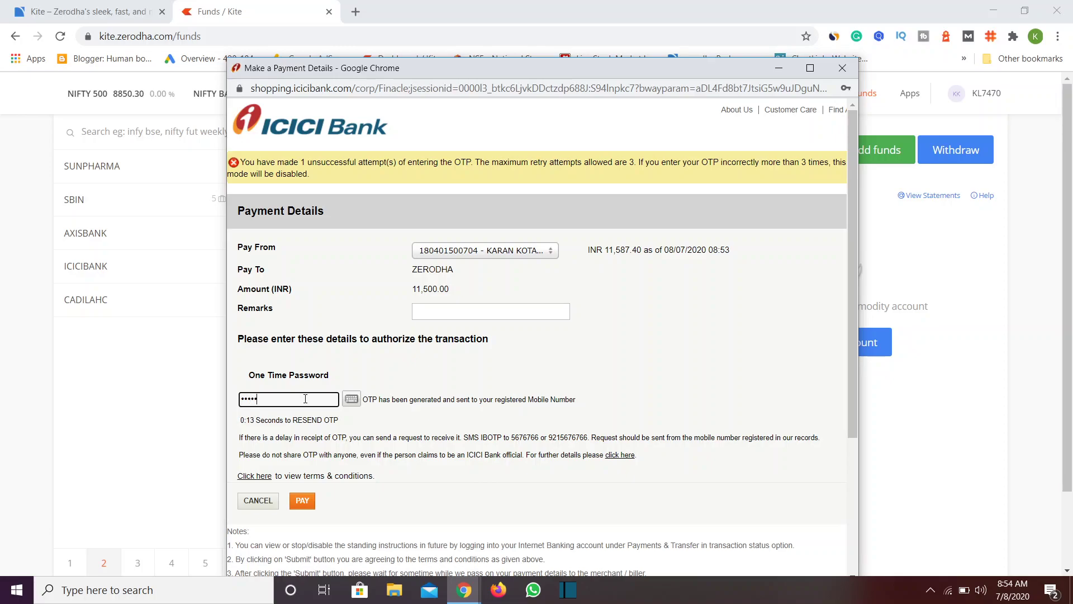
click(309, 502)
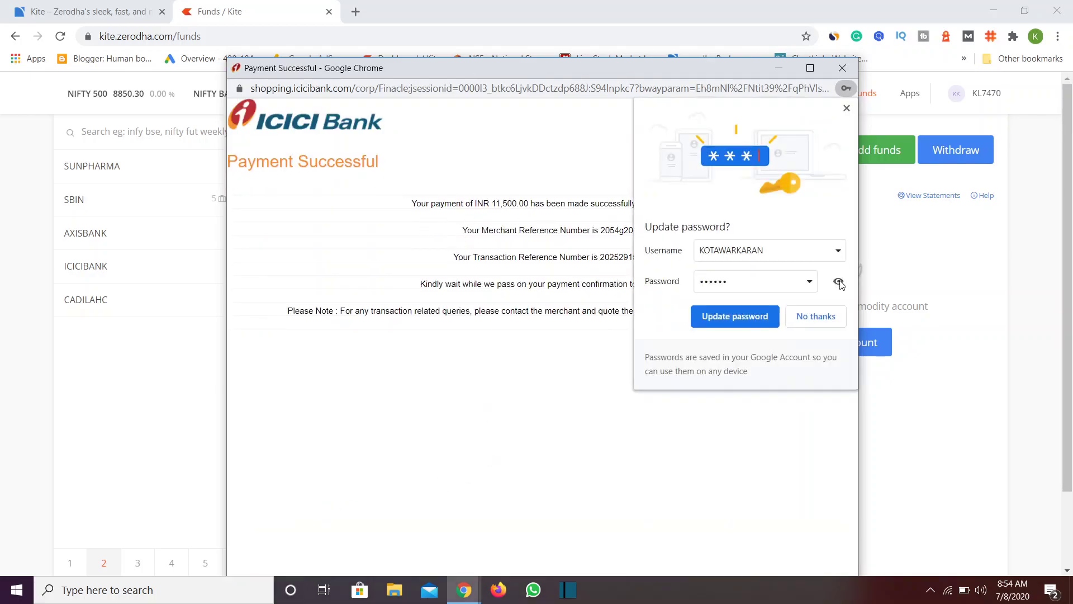
Decline the browser's offer to update the saved password and close the deposit window to return to Funds
click(825, 326)
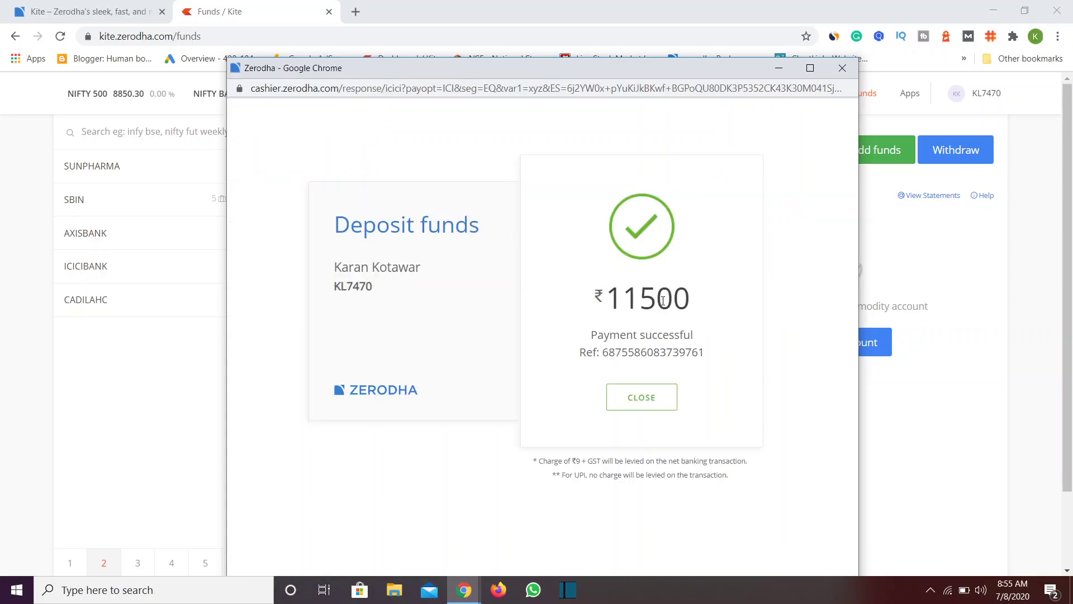
click(635, 402)
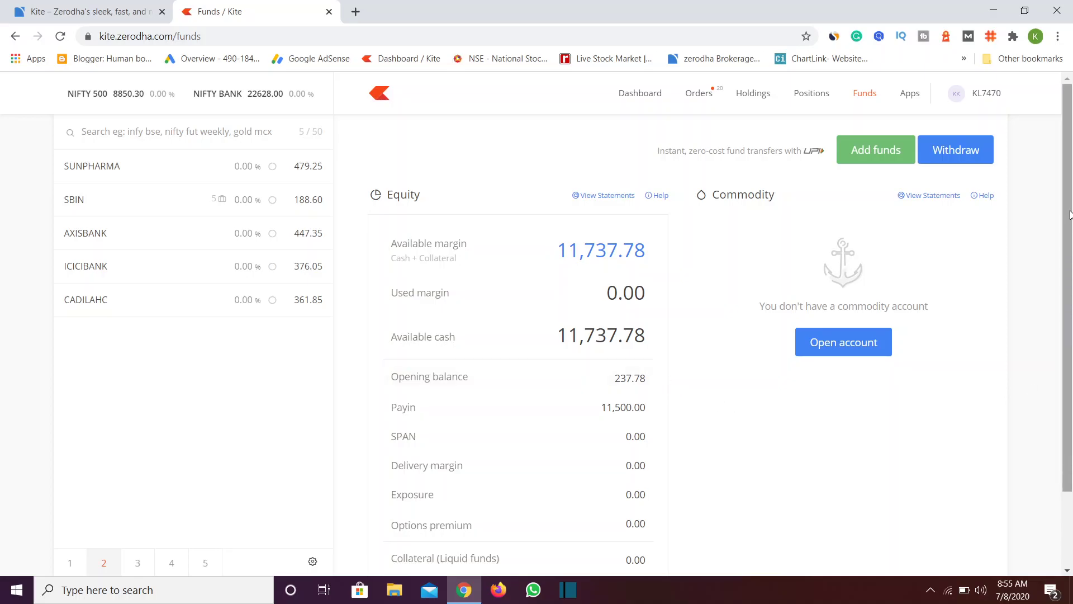
mouse_move(1070, 212)
mouse_down()
mouse_move(1069, 334)
mouse_move(1069, 207)
mouse_up()
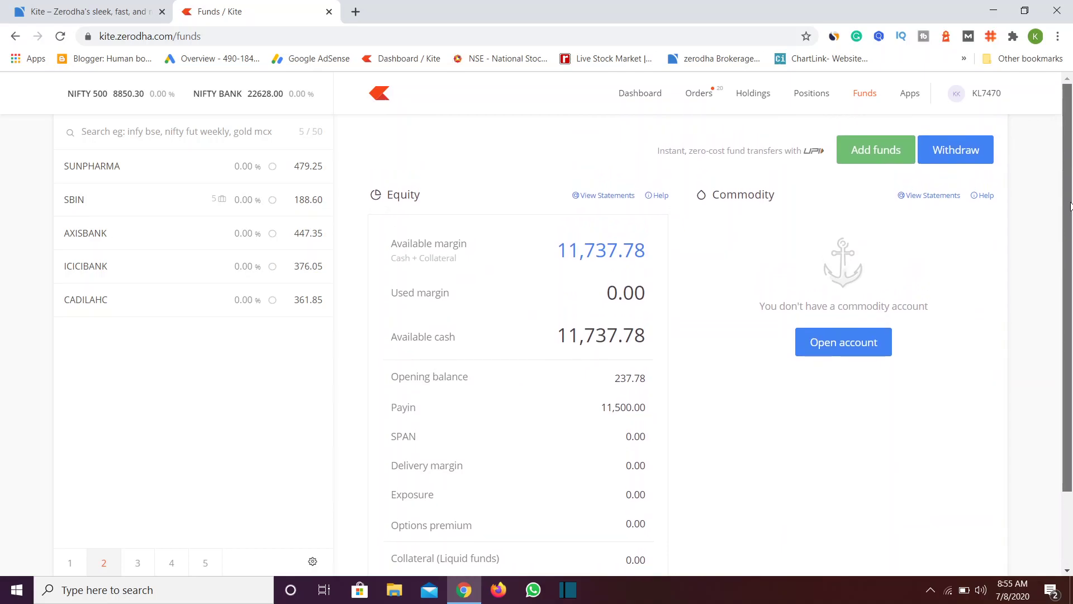